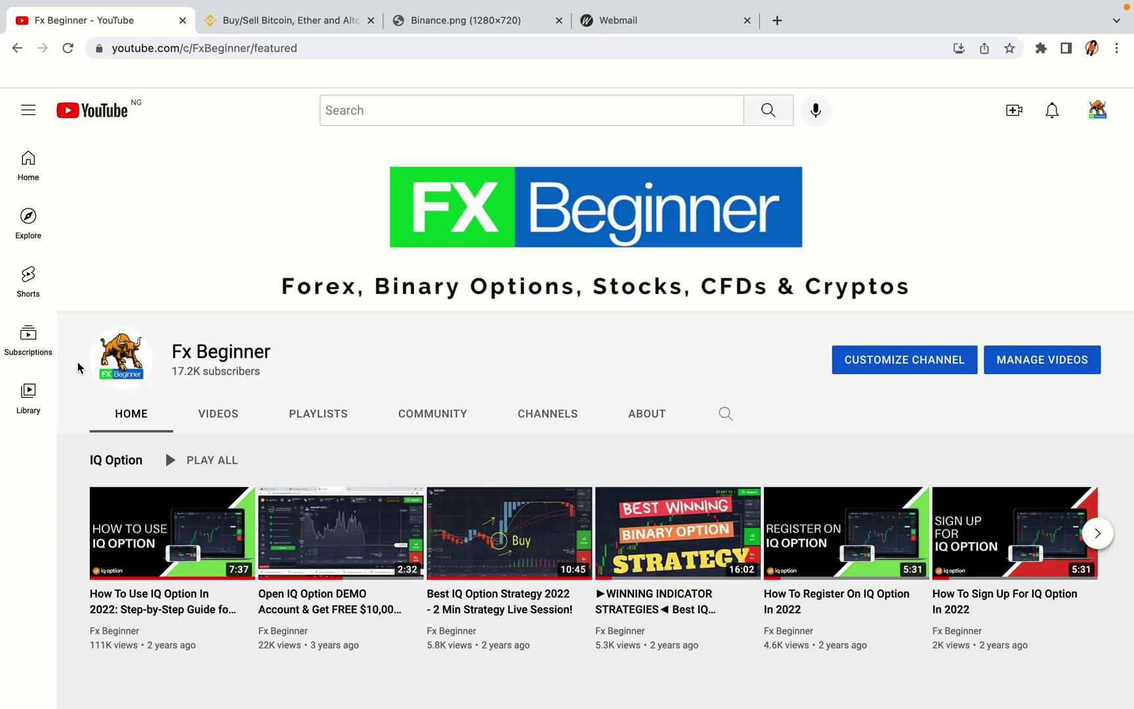
- Leave the Fx Beginner YouTube channel page and switch to the Binance homepage tab
{"action": "scroll", "coordinate": [77, 364], "scroll_direction": "up", "scroll_amount": 3}
{"action": "left_click", "coordinate": [280, 20]}
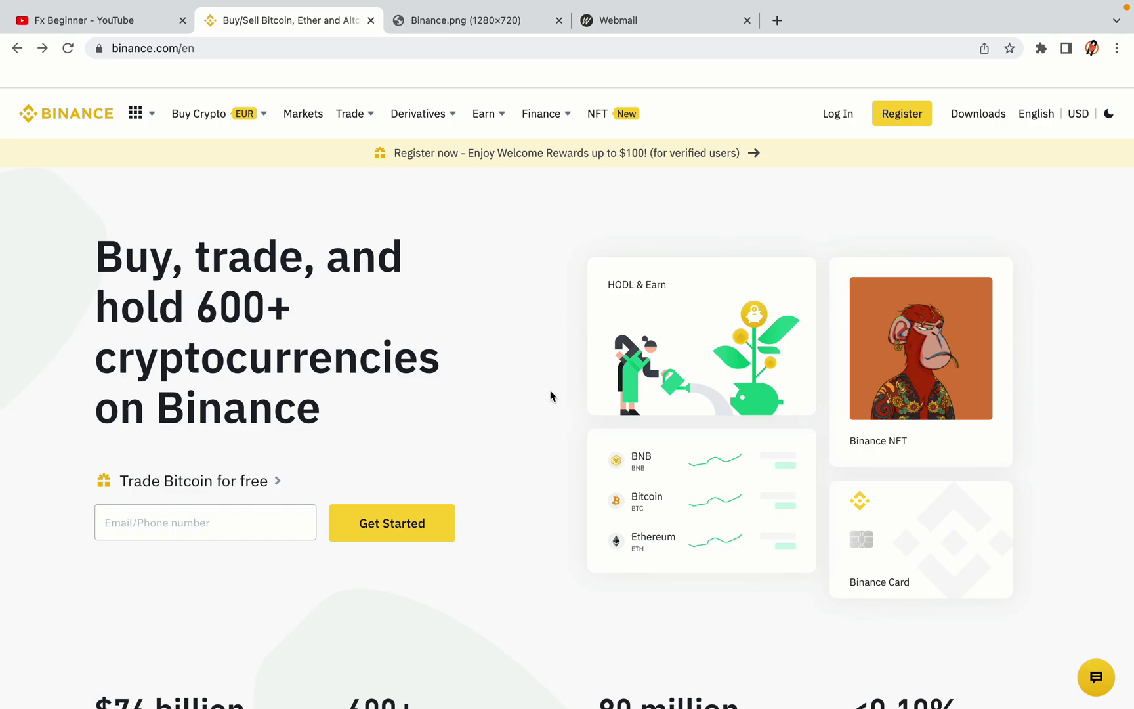
{"action": "scroll", "coordinate": [550, 392], "scroll_direction": "down", "scroll_amount": 4}
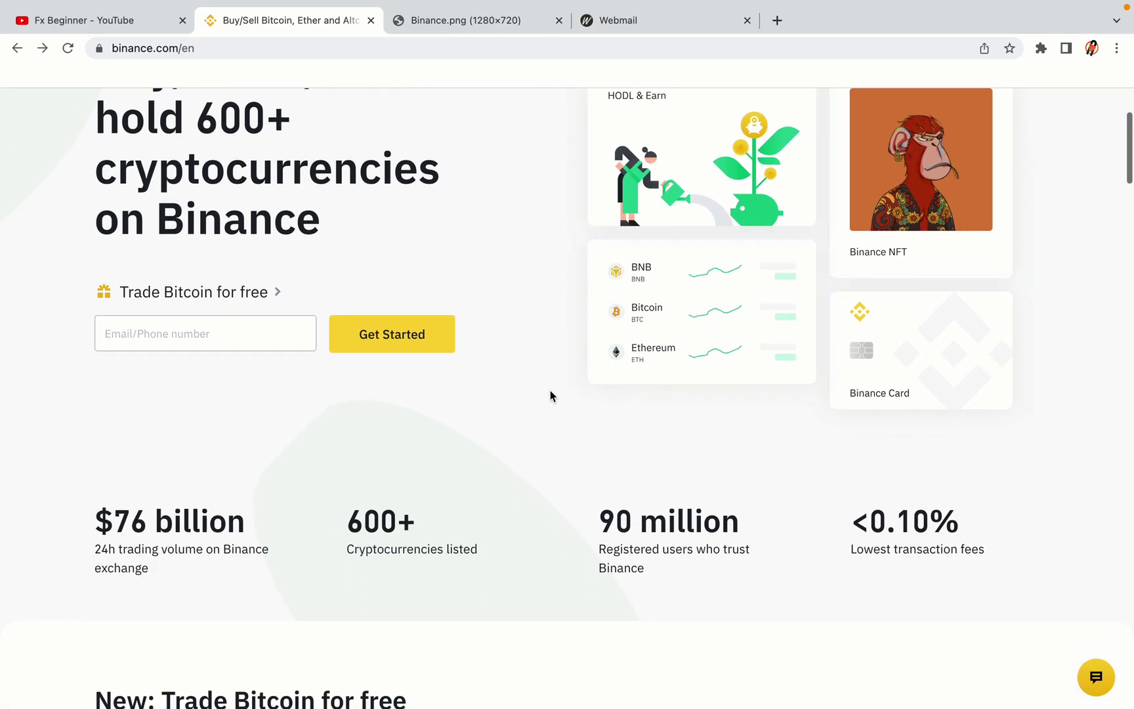
{"action": "scroll", "coordinate": [550, 396], "scroll_direction": "down", "scroll_amount": 1}
{"action": "scroll", "coordinate": [550, 395], "scroll_direction": "down", "scroll_amount": 5}
{"action": "scroll", "coordinate": [550, 392], "scroll_direction": "up", "scroll_amount": 3}
{"action": "scroll", "coordinate": [550, 394], "scroll_direction": "down", "scroll_amount": 10}
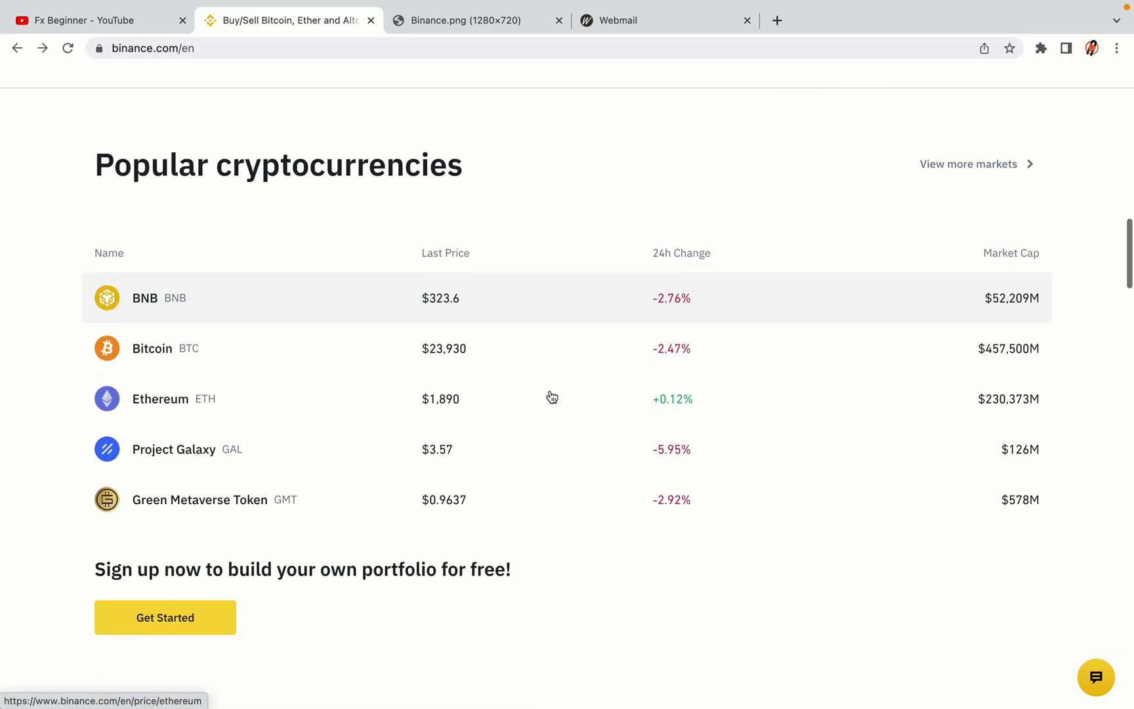
{"action": "scroll", "coordinate": [551, 396], "scroll_direction": "down", "scroll_amount": 3}
{"action": "scroll", "coordinate": [551, 396], "scroll_direction": "down", "scroll_amount": 7}
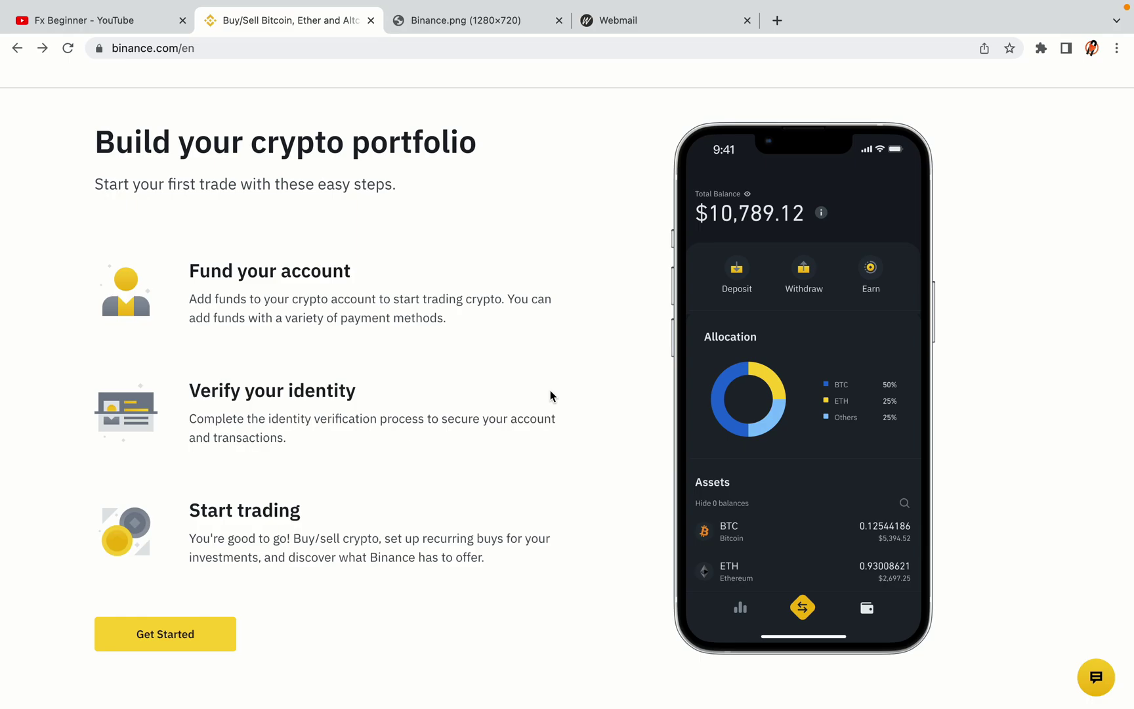
{"action": "scroll", "coordinate": [551, 391], "scroll_direction": "down", "scroll_amount": 8}
{"action": "scroll", "coordinate": [551, 393], "scroll_direction": "down", "scroll_amount": 10}
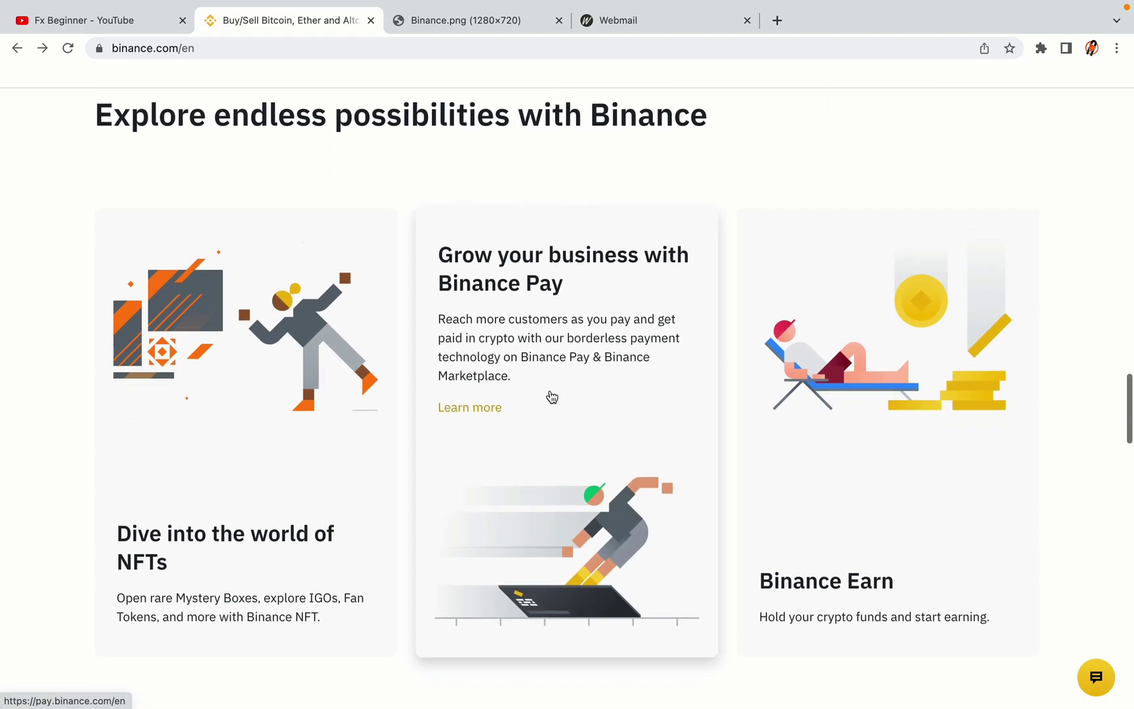
{"action": "scroll", "coordinate": [550, 389], "scroll_direction": "down", "scroll_amount": 2}
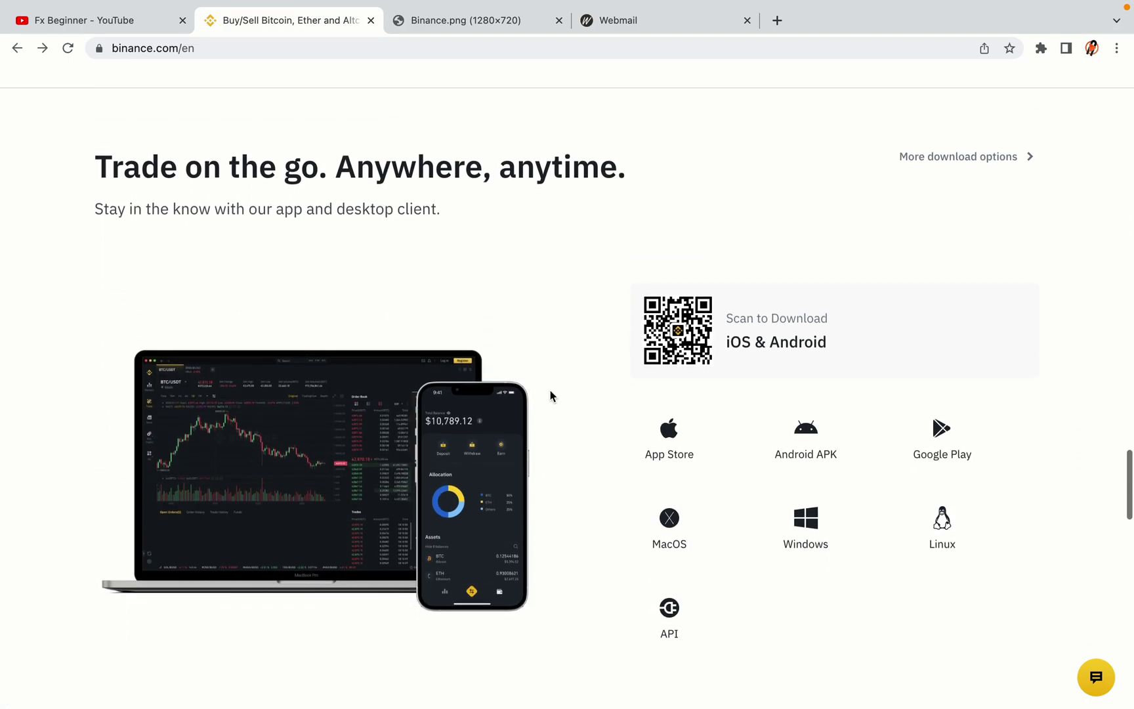
{"action": "scroll", "coordinate": [549, 389], "scroll_direction": "down", "scroll_amount": 7}
{"action": "scroll", "coordinate": [550, 390], "scroll_direction": "down", "scroll_amount": 4}
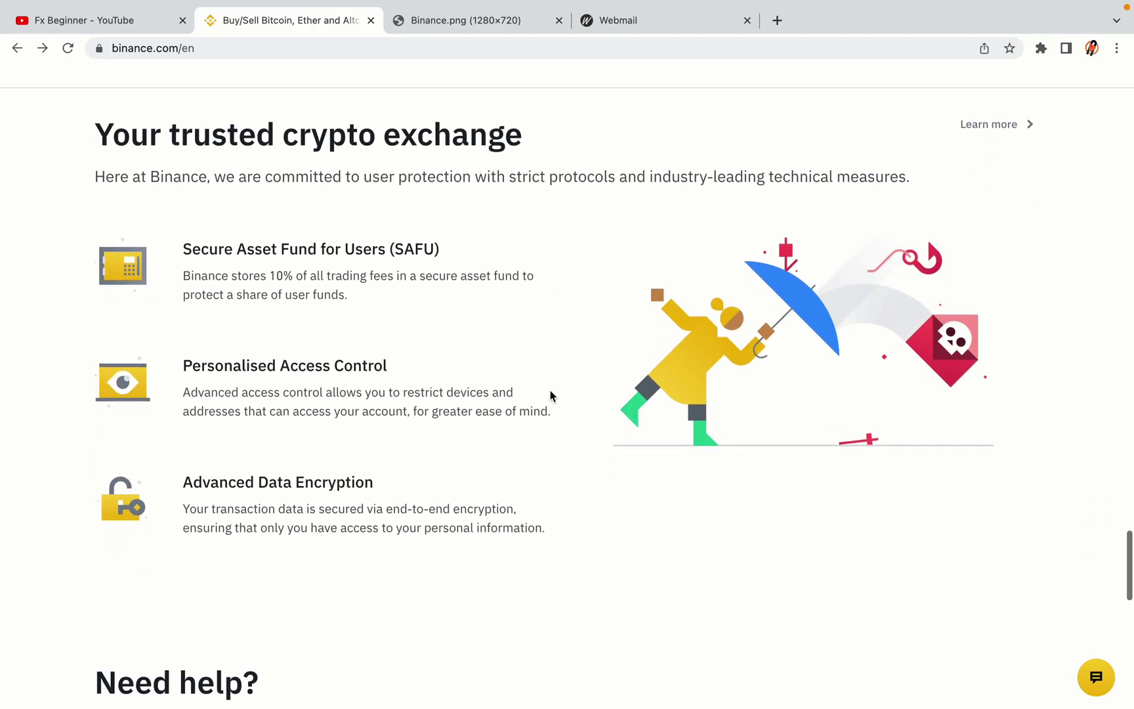
{"action": "scroll", "coordinate": [549, 389], "scroll_direction": "down", "scroll_amount": 8}
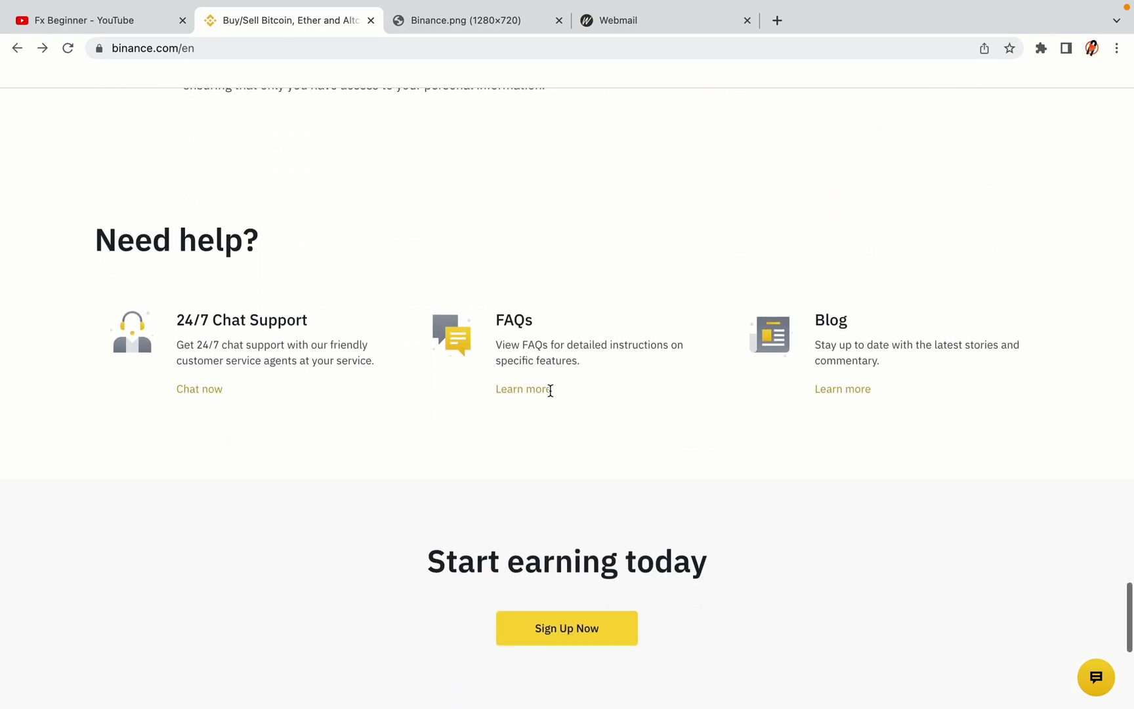
{"action": "scroll", "coordinate": [550, 390], "scroll_direction": "up", "scroll_amount": 20}
{"action": "scroll", "coordinate": [550, 394], "scroll_direction": "up", "scroll_amount": 15}
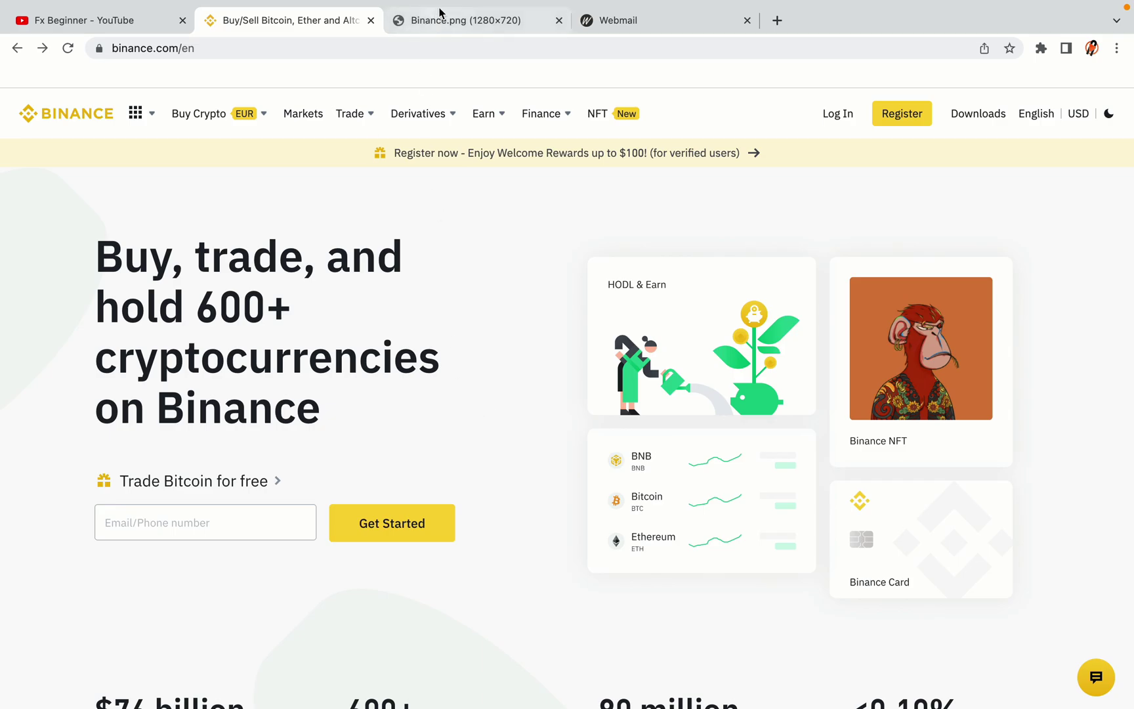
{"action": "left_click", "coordinate": [473, 18]}
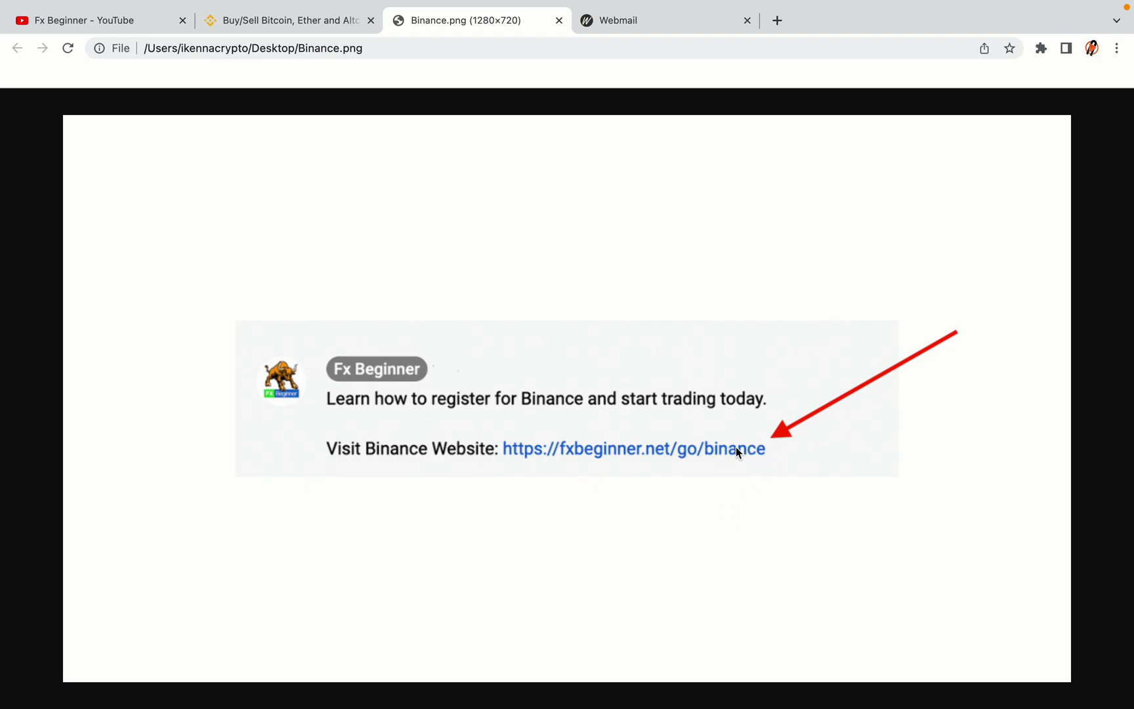
{"action": "key", "text": "ctrl+shift+Tab"}
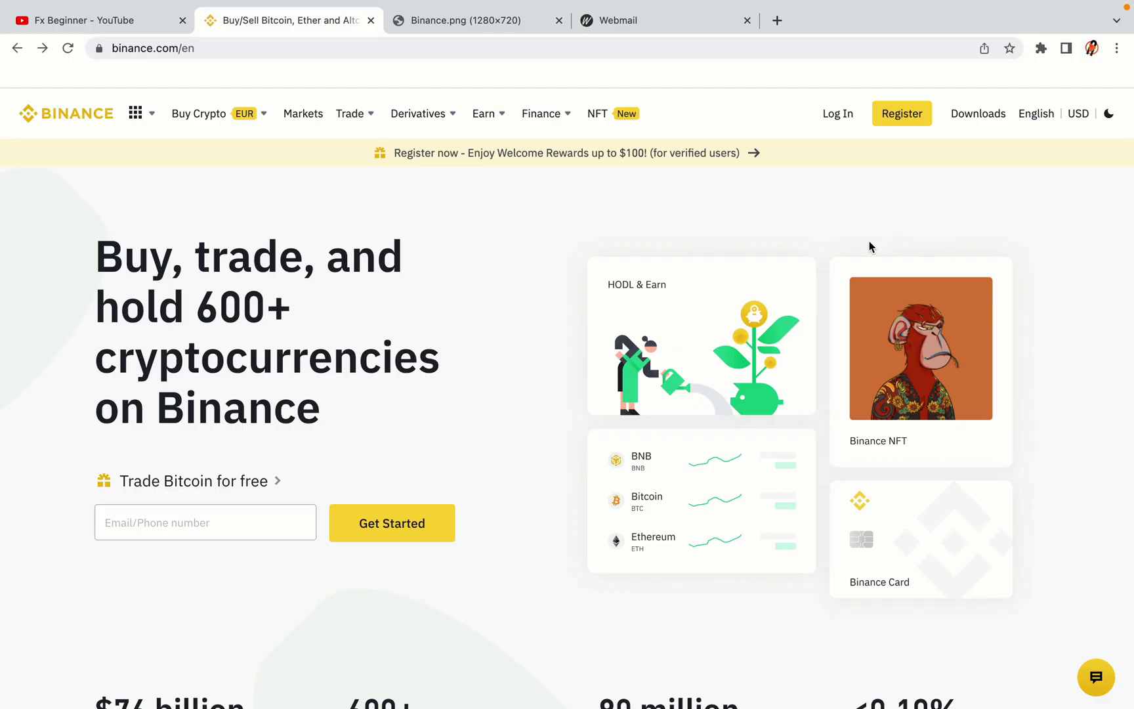
{"action": "left_click", "coordinate": [911, 122]}
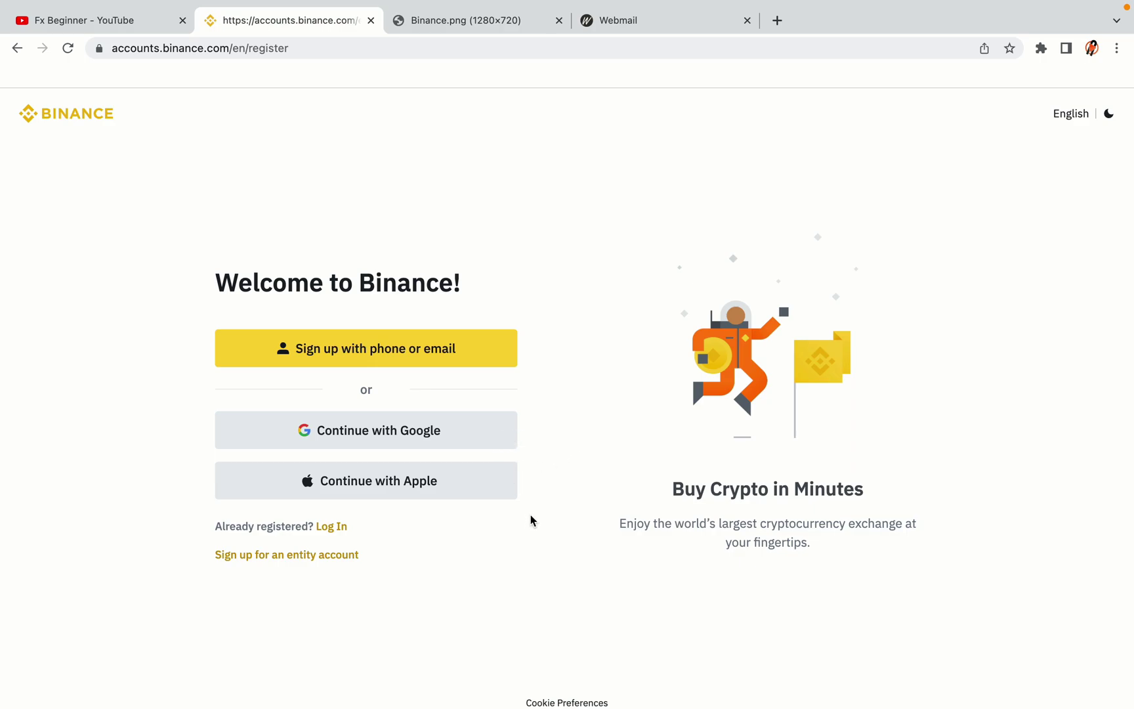
- Choose the email sign-up option to bring up the Create Personal Account form
{"action": "left_click", "coordinate": [468, 362]}
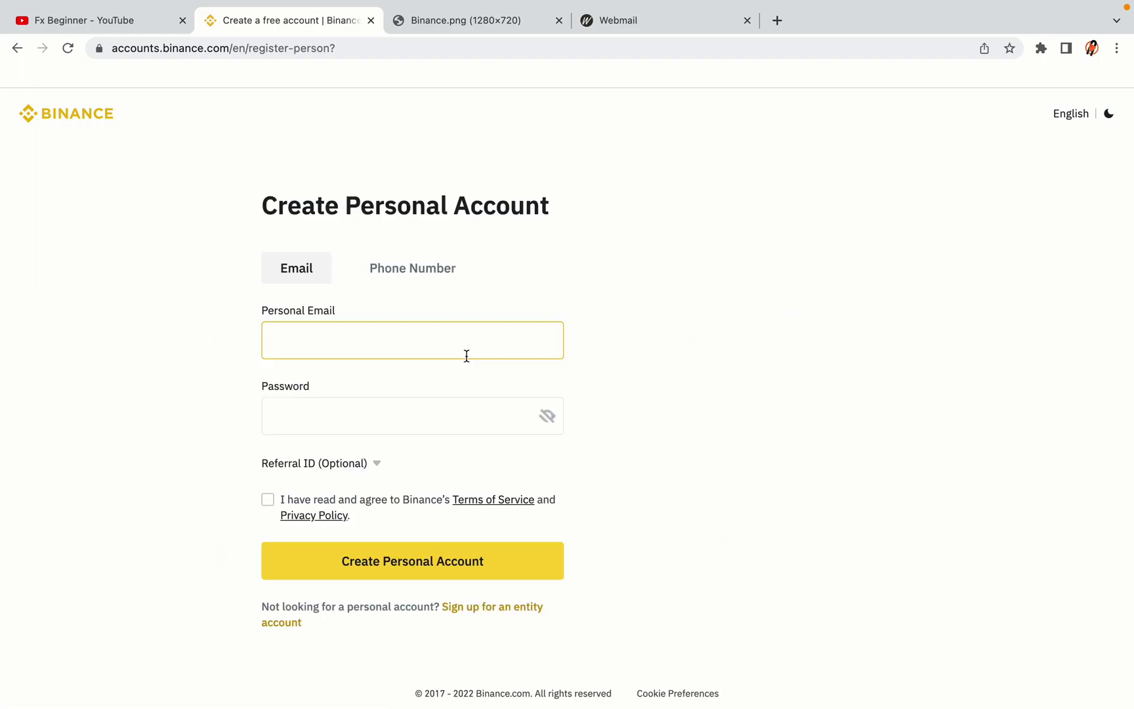
- Accept the Terms of Service and submit the Create Personal Account form
{"action": "left_click", "coordinate": [695, 402]}
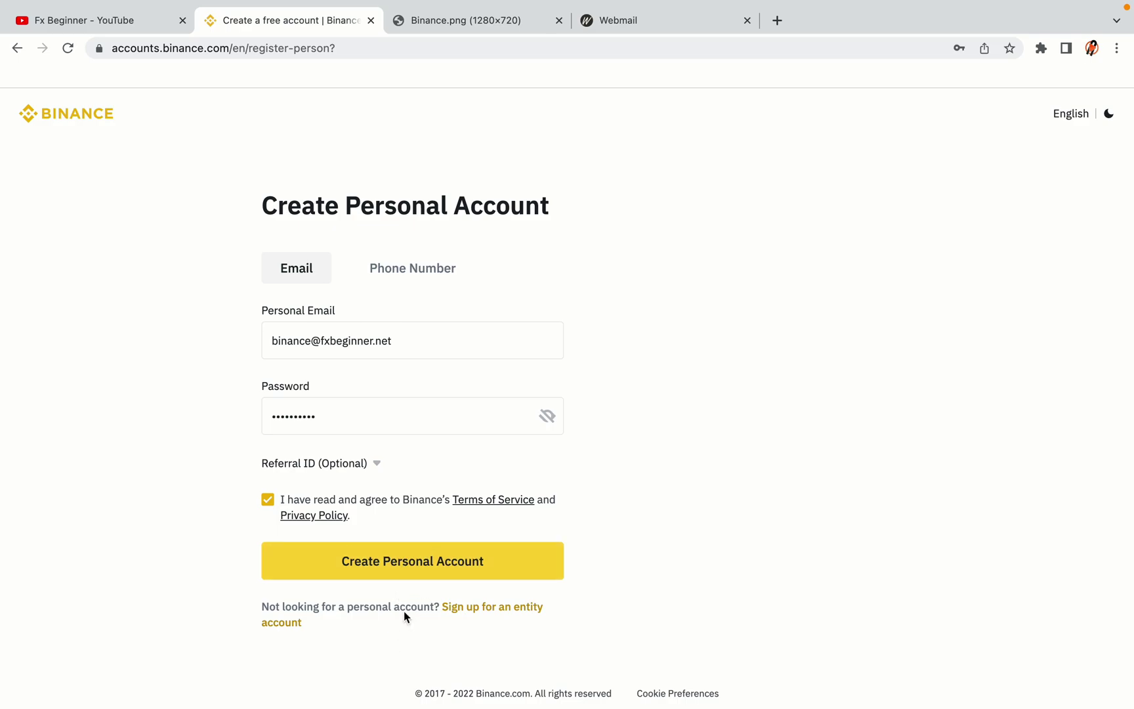
{"action": "left_click", "coordinate": [433, 570]}
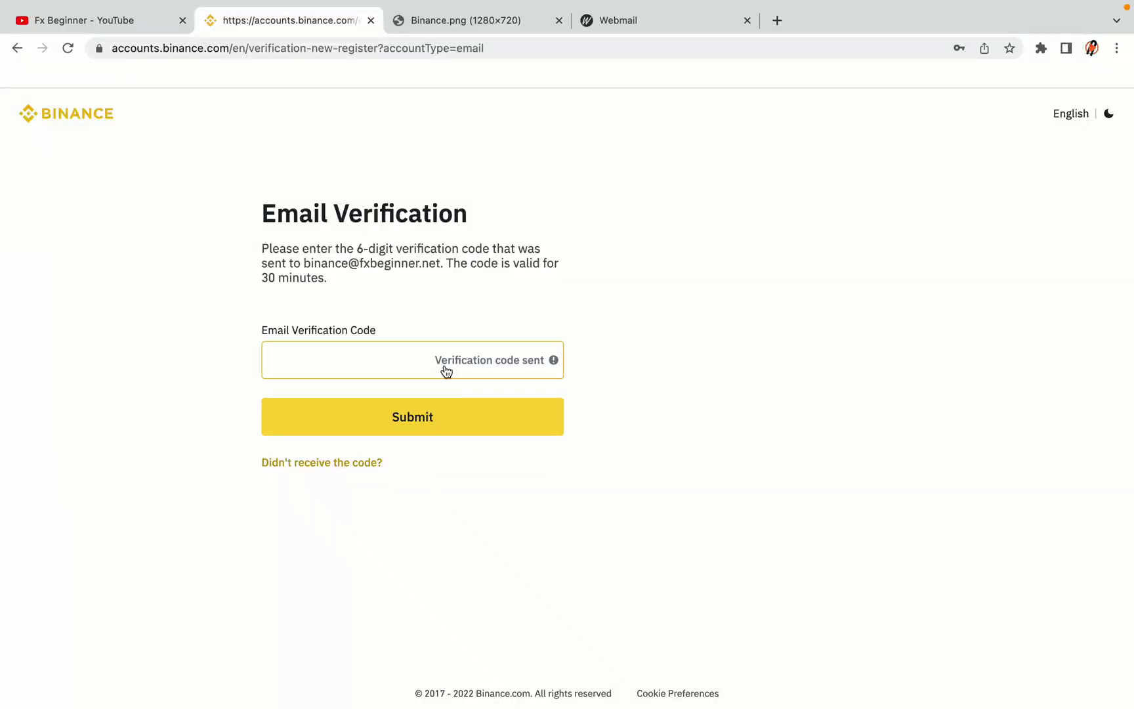
- Move the Webmail tab beside the Binance tab to show the inbox
{"action": "left_click_drag", "start_coordinate": [647, 21], "coordinate": [460, 21]}
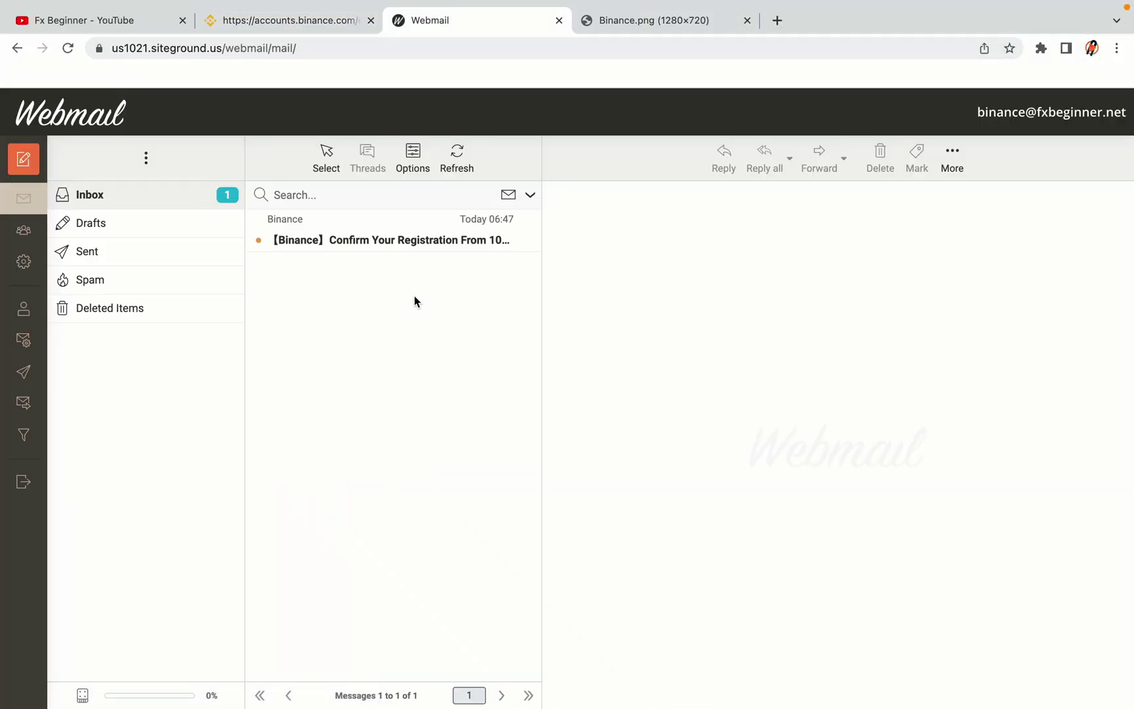
- Copy the activation code from the 'Confirm Your Registration' email and return to Binance
{"action": "left_click", "coordinate": [394, 240]}
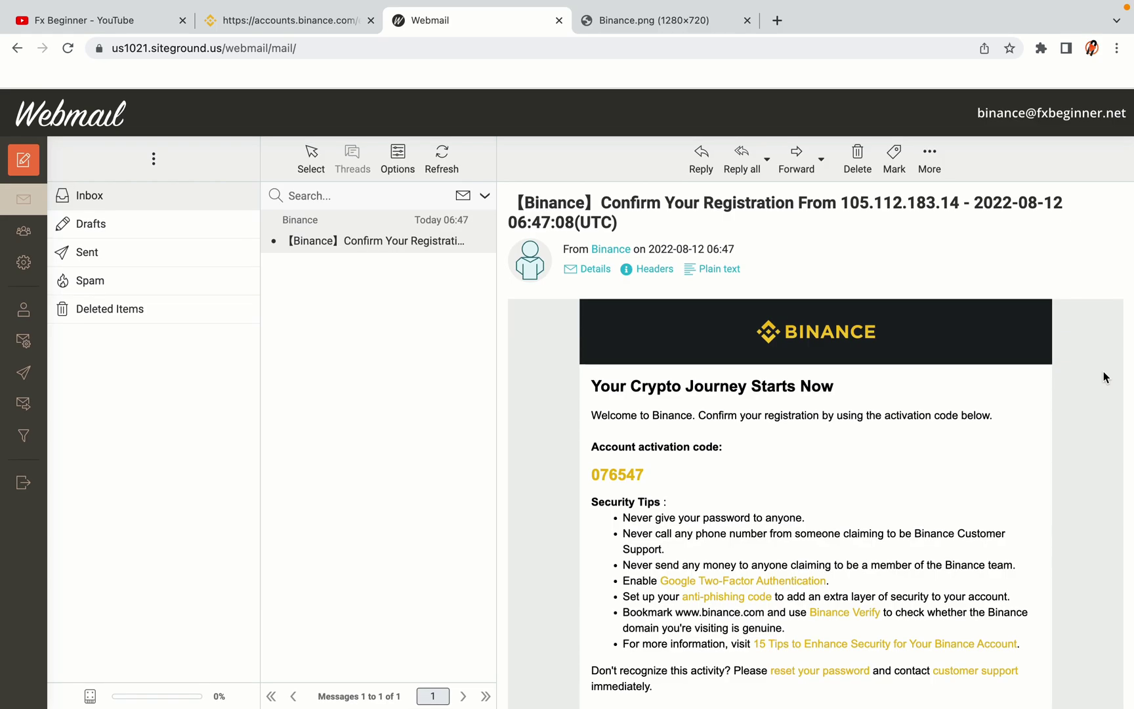
{"action": "scroll", "coordinate": [850, 379], "scroll_direction": "down", "scroll_amount": 3}
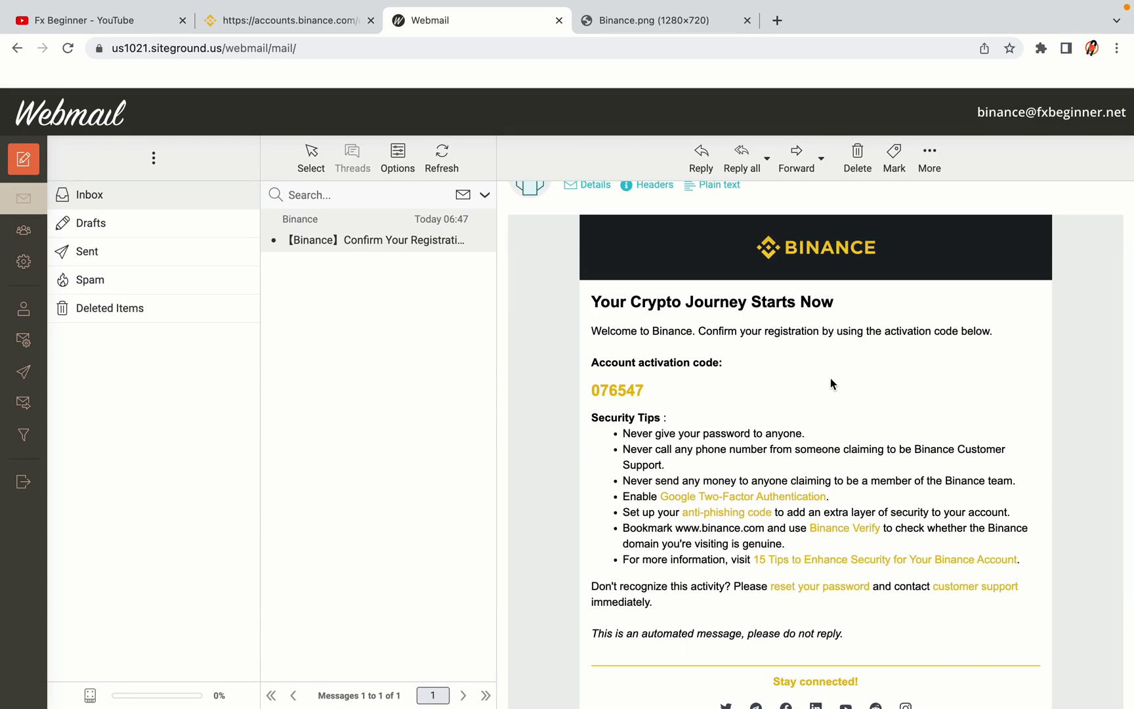
{"action": "left_click_drag", "start_coordinate": [591, 390], "coordinate": [638, 390]}
{"action": "left_click", "coordinate": [648, 387]}
{"action": "right_click", "coordinate": [631, 390]}
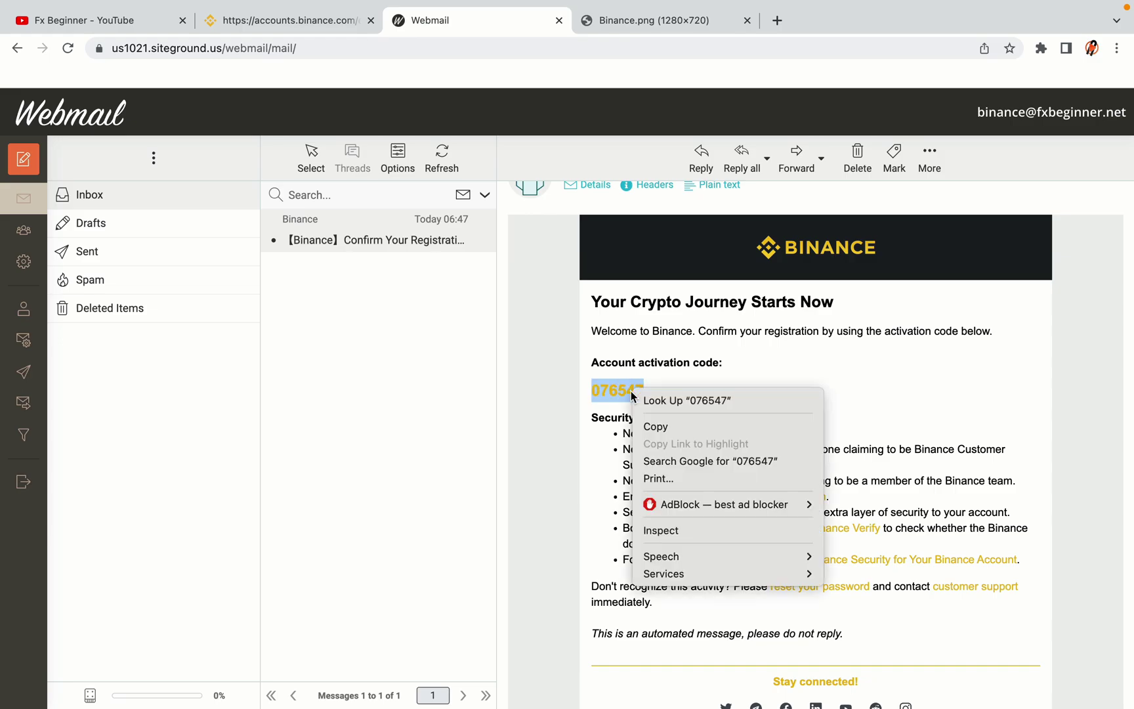
{"action": "left_click", "coordinate": [647, 420]}
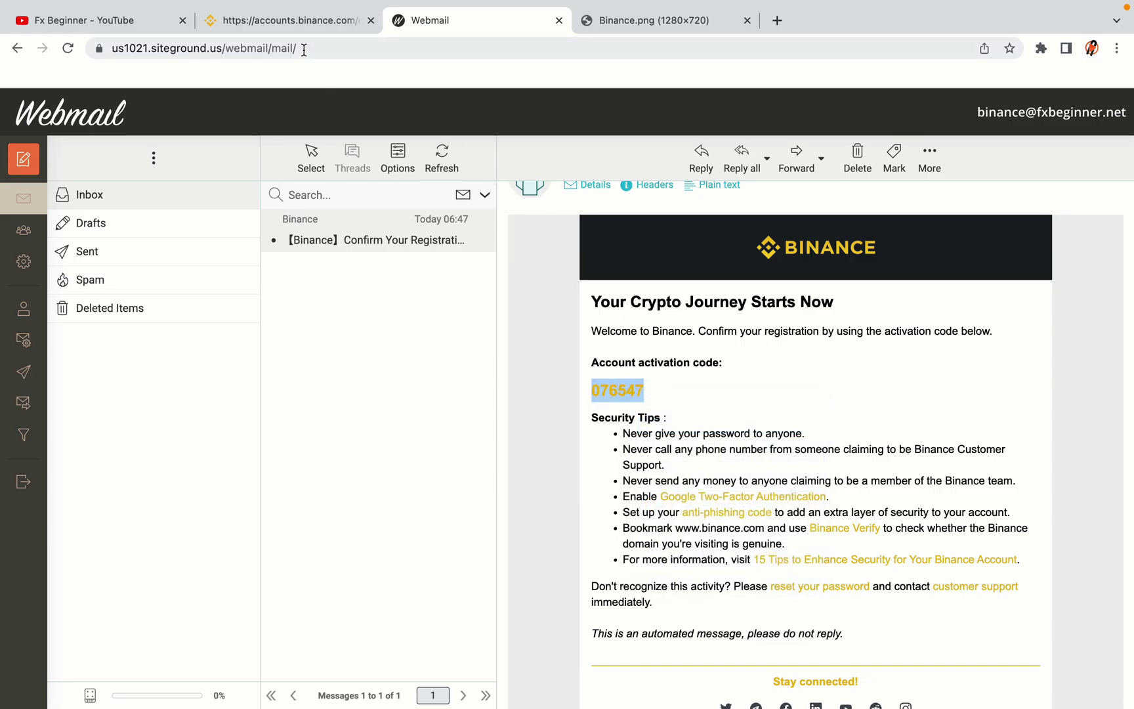
{"action": "left_click", "coordinate": [295, 21]}
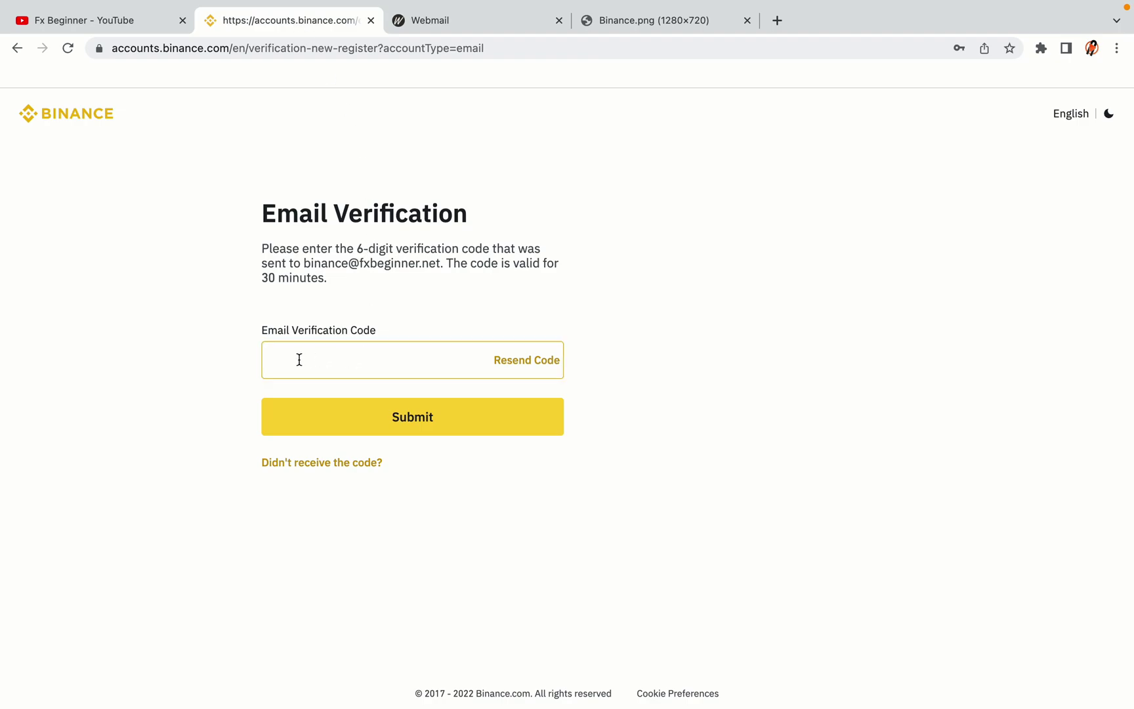
- Paste the activation code into the Email Verification Code field to verify the email
{"action": "left_click", "coordinate": [344, 356]}
{"action": "key", "text": "ctrl+v"}
{"action": "left_click", "coordinate": [201, 339]}
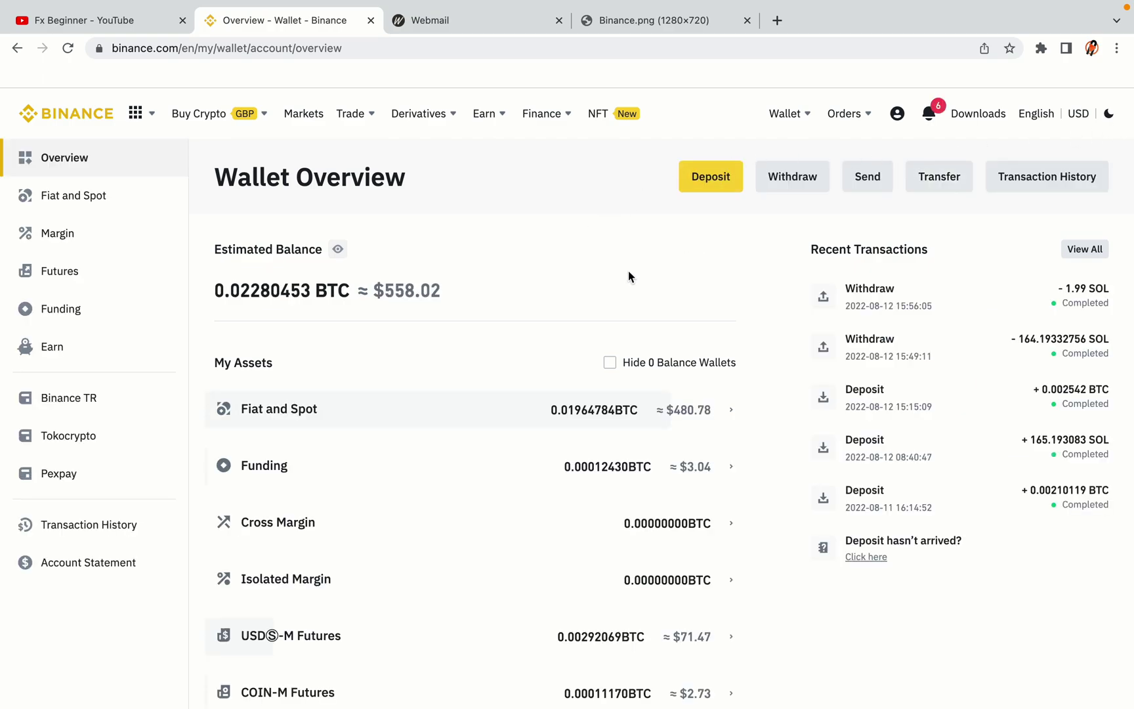
- Review the Wallet Overview holdings, browse the Buy Crypto and Trade menus, then choose Spot
{"action": "scroll", "coordinate": [697, 302], "scroll_direction": "down", "scroll_amount": 3}
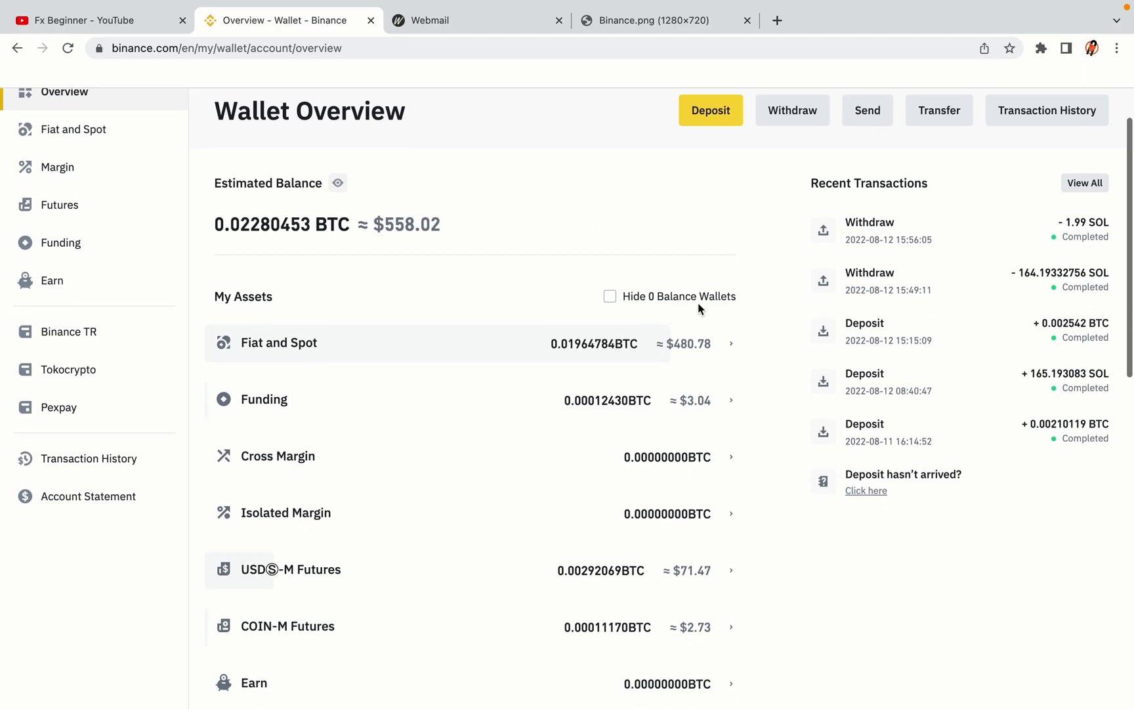
{"action": "scroll", "coordinate": [697, 302], "scroll_direction": "down", "scroll_amount": 3}
{"action": "scroll", "coordinate": [696, 302], "scroll_direction": "up", "scroll_amount": 5}
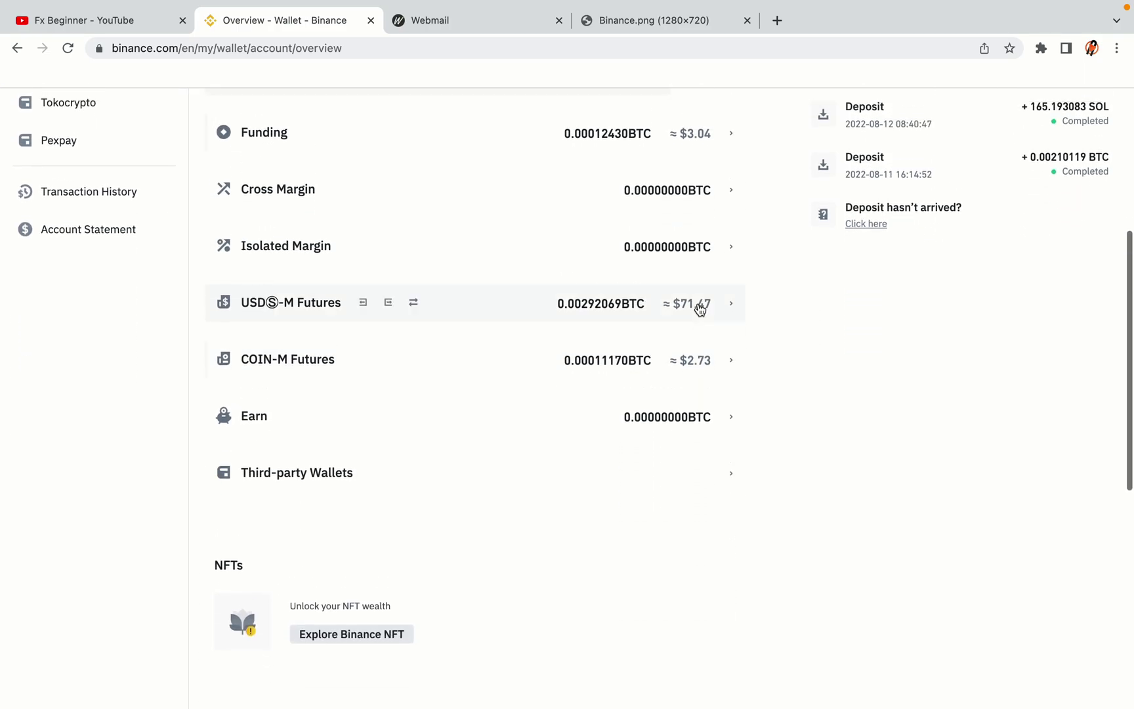
{"action": "scroll", "coordinate": [697, 301], "scroll_direction": "up", "scroll_amount": 1}
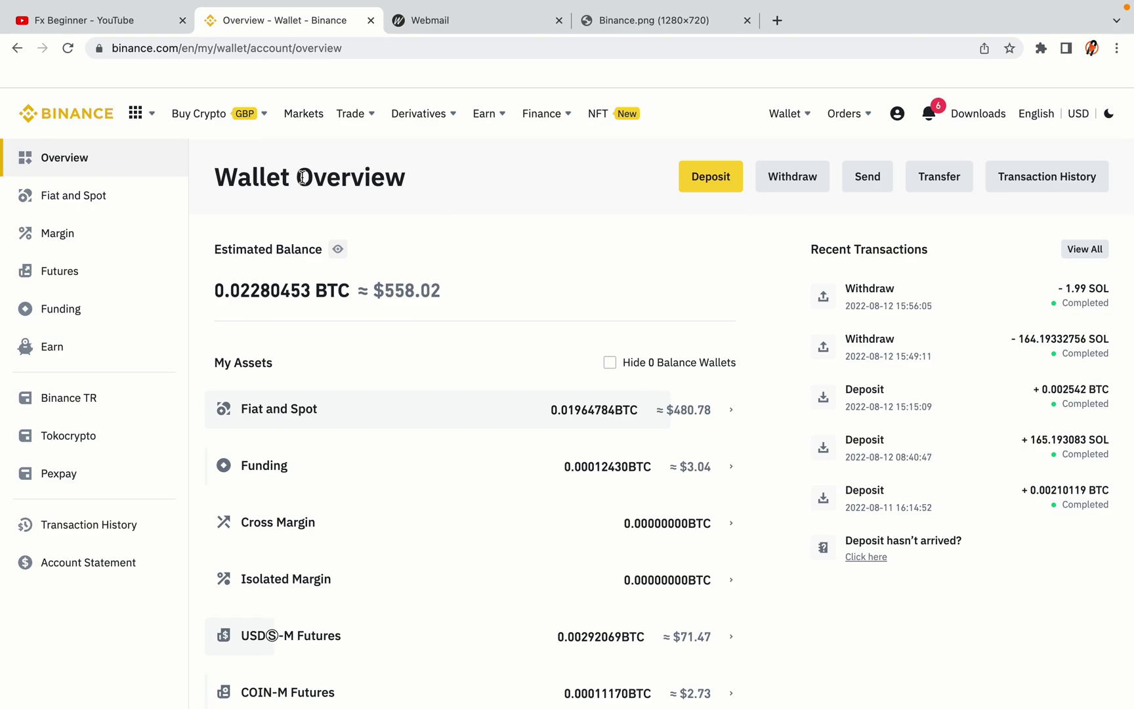
{"action": "mouse_move", "coordinate": [261, 118]}
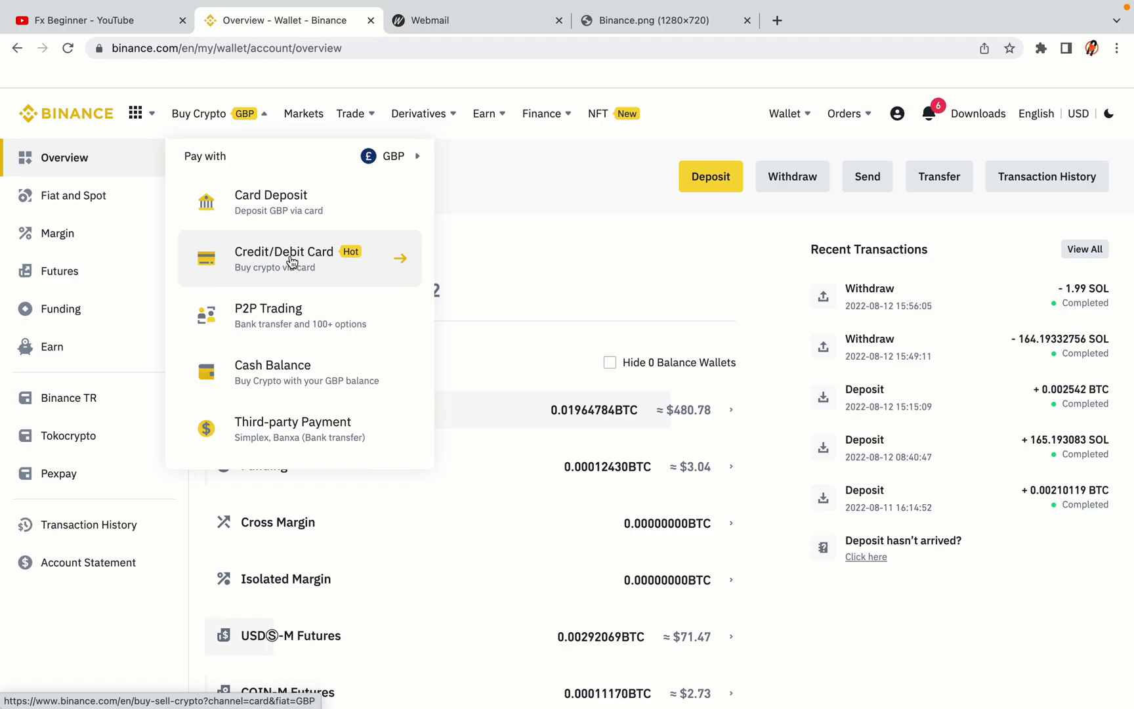
{"action": "mouse_move", "coordinate": [350, 115]}
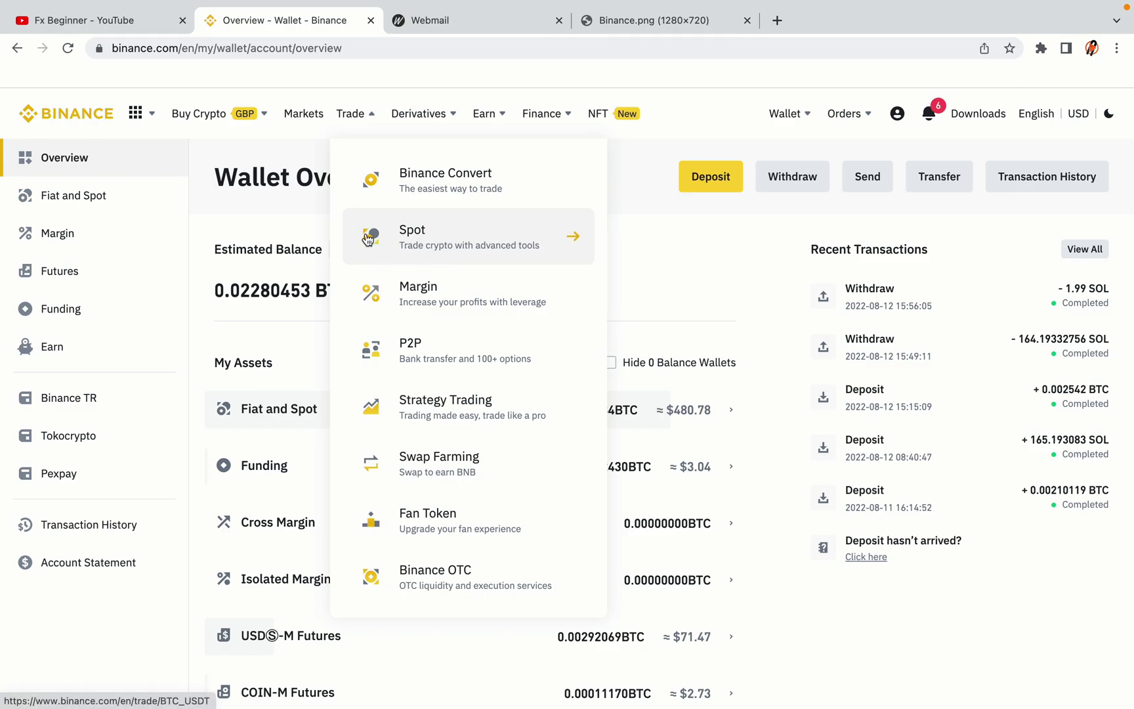
{"action": "left_click", "coordinate": [414, 250]}
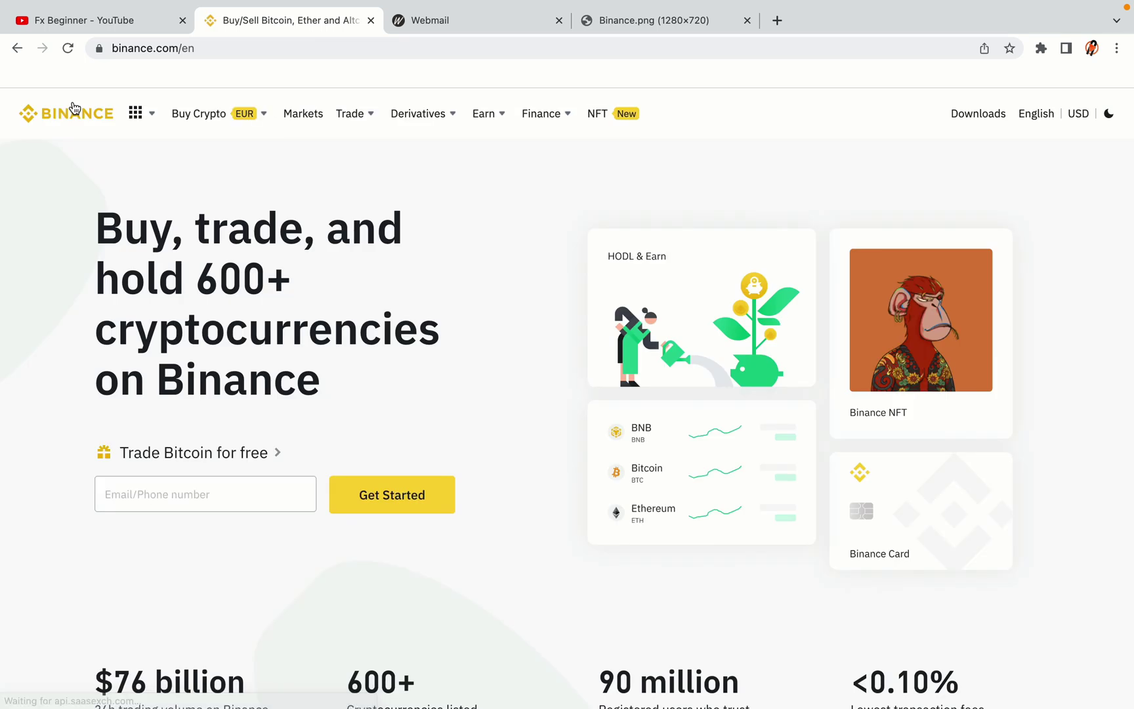